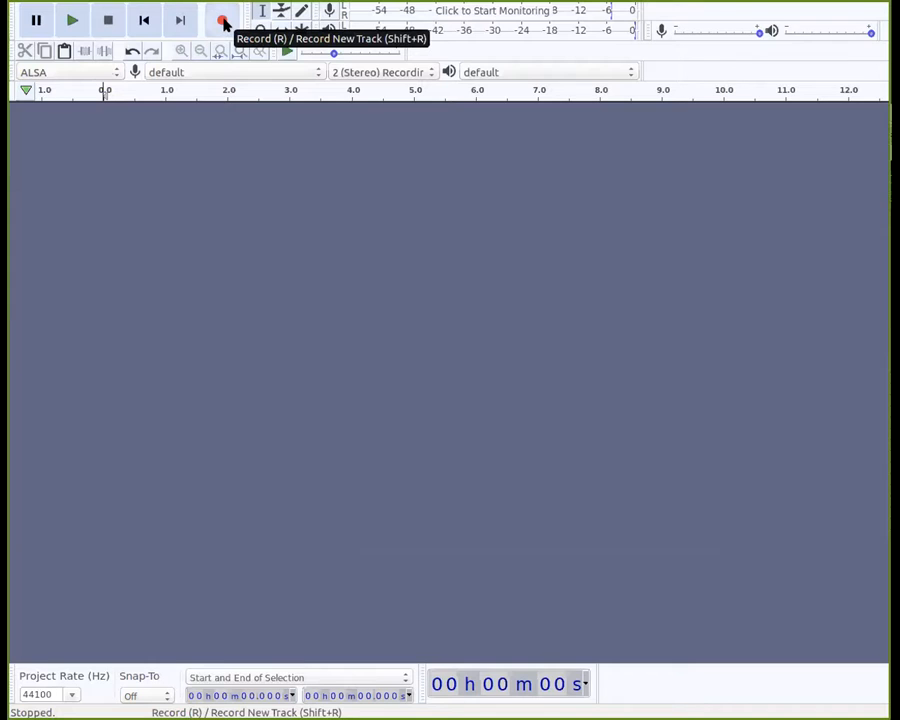
- Record a stereo sound clip about four seconds long
{"action": "left_click", "coordinate": [223, 21]}
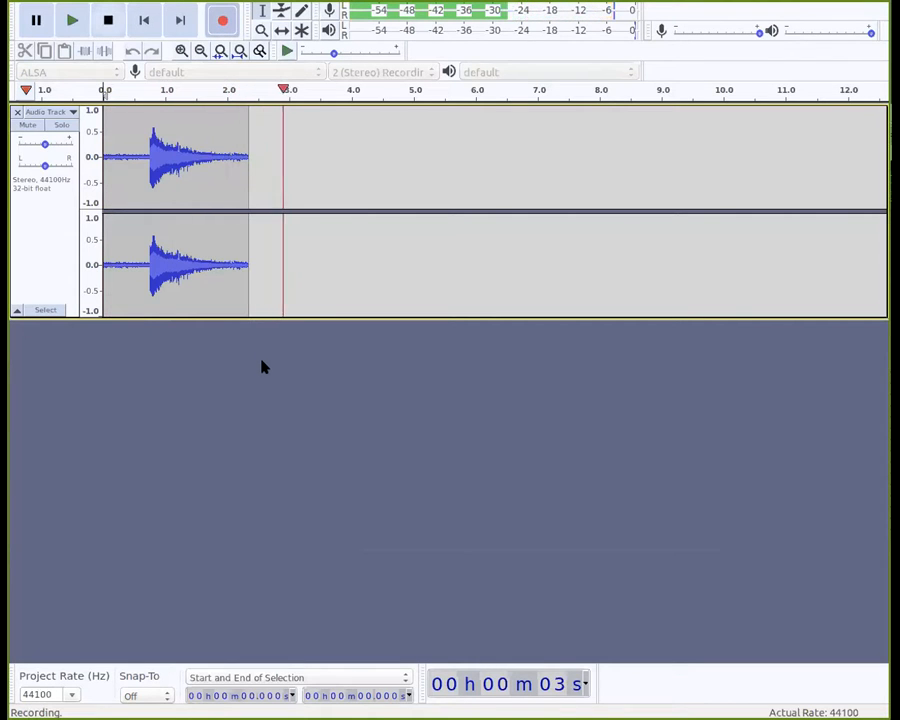
{"action": "left_click", "coordinate": [108, 20]}
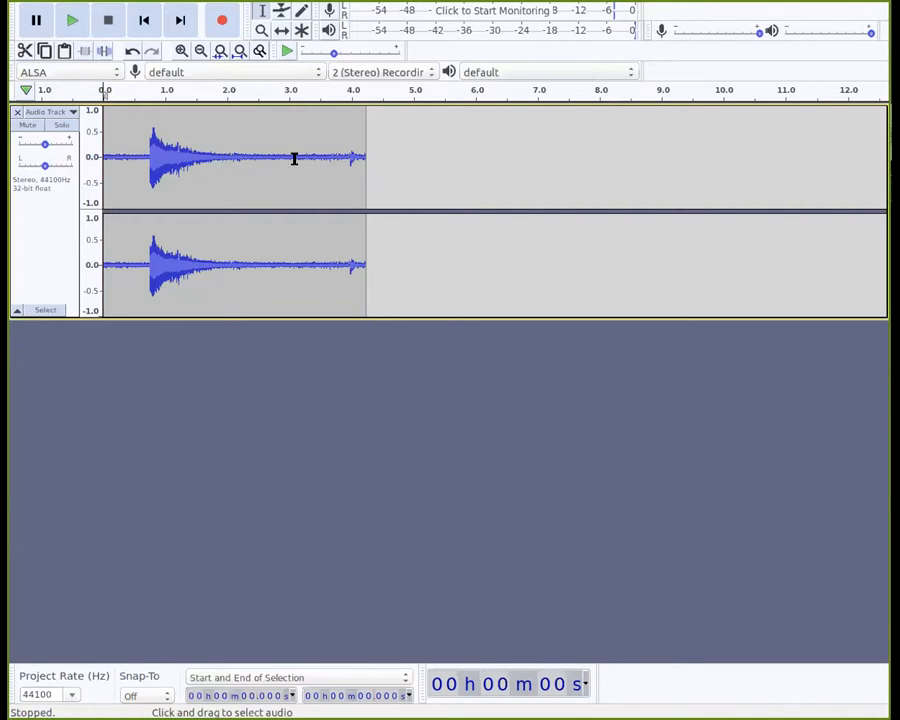
- Examine the recorded waveform closely around 1.375 to 1.42 s, with the track made taller
{"action": "left_click", "coordinate": [181, 50]}
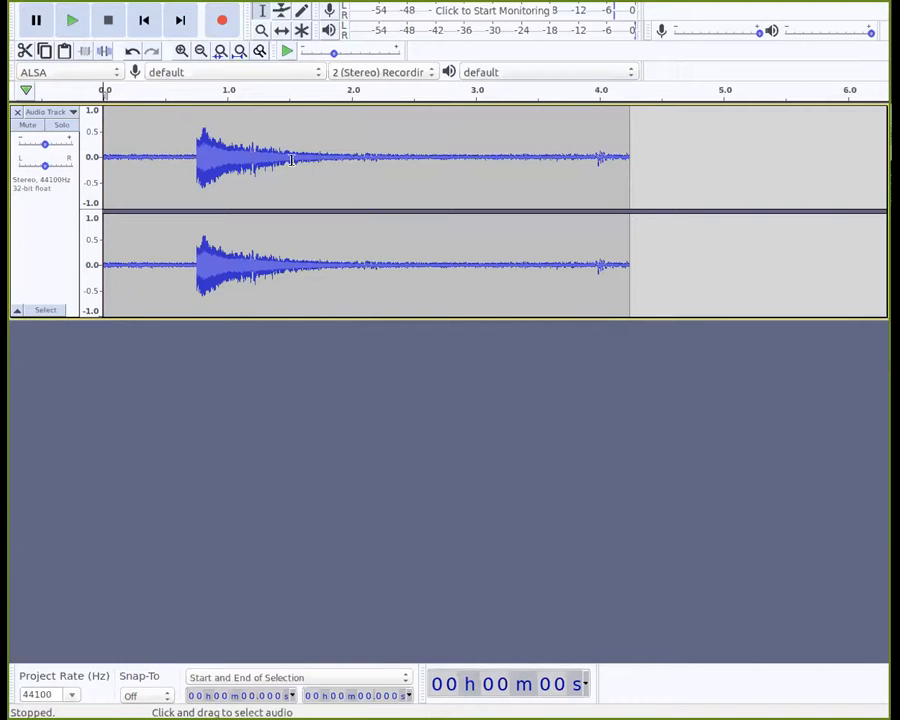
{"action": "left_click", "coordinate": [181, 52]}
{"action": "left_click", "coordinate": [181, 52]}
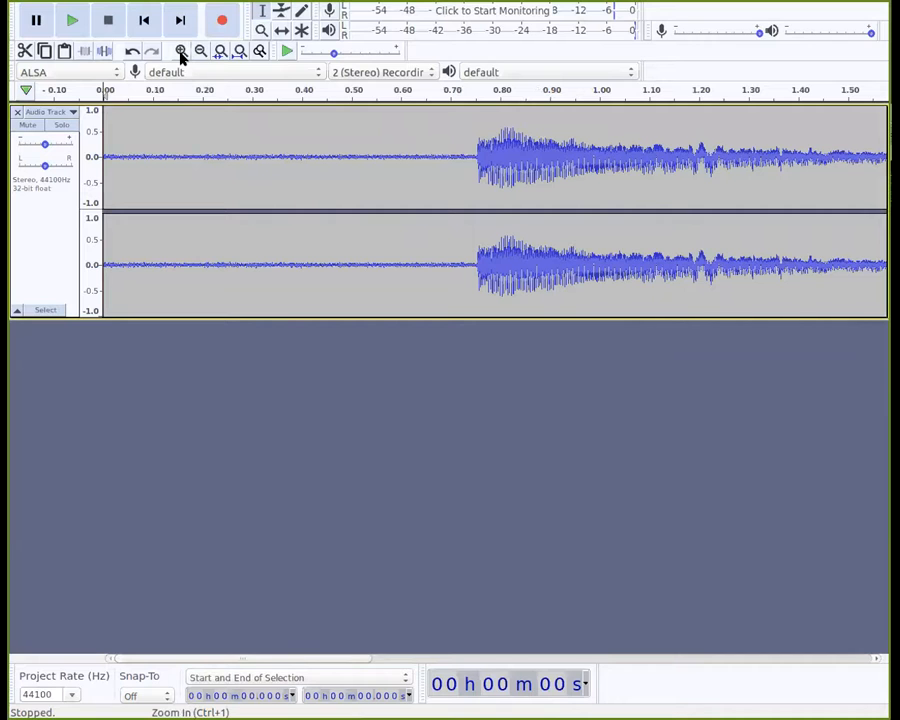
{"action": "left_click", "coordinate": [181, 52]}
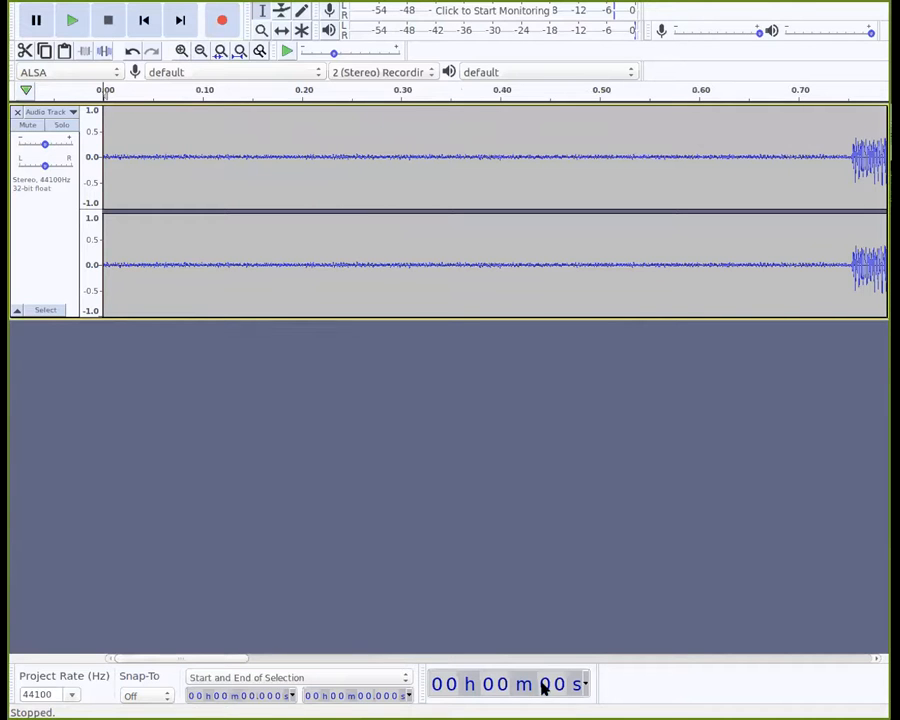
{"action": "left_click_drag", "start_coordinate": [161, 663], "coordinate": [335, 663]}
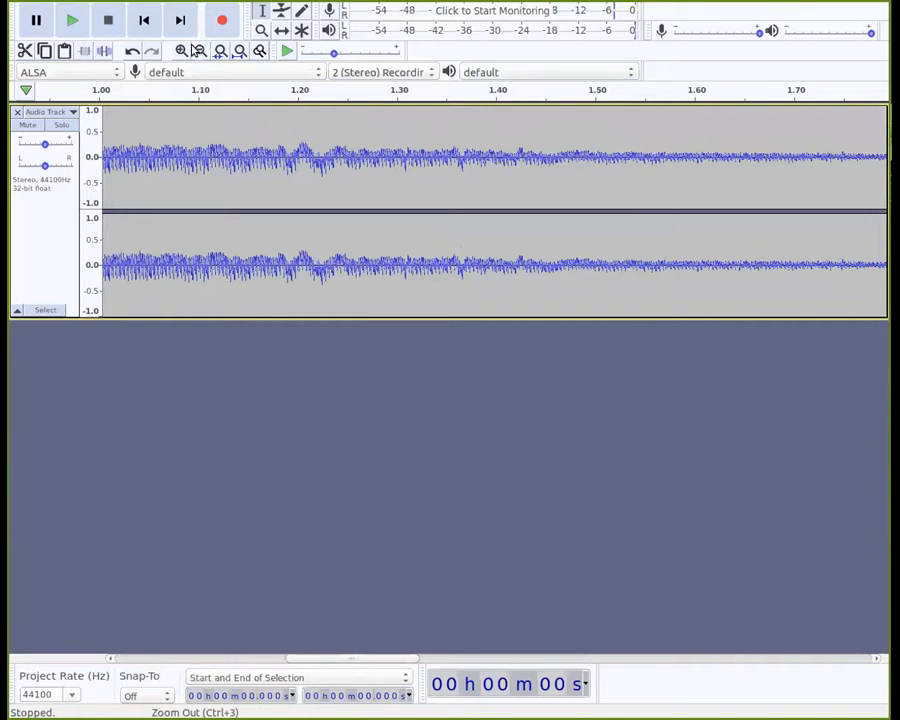
{"action": "left_click", "coordinate": [181, 52]}
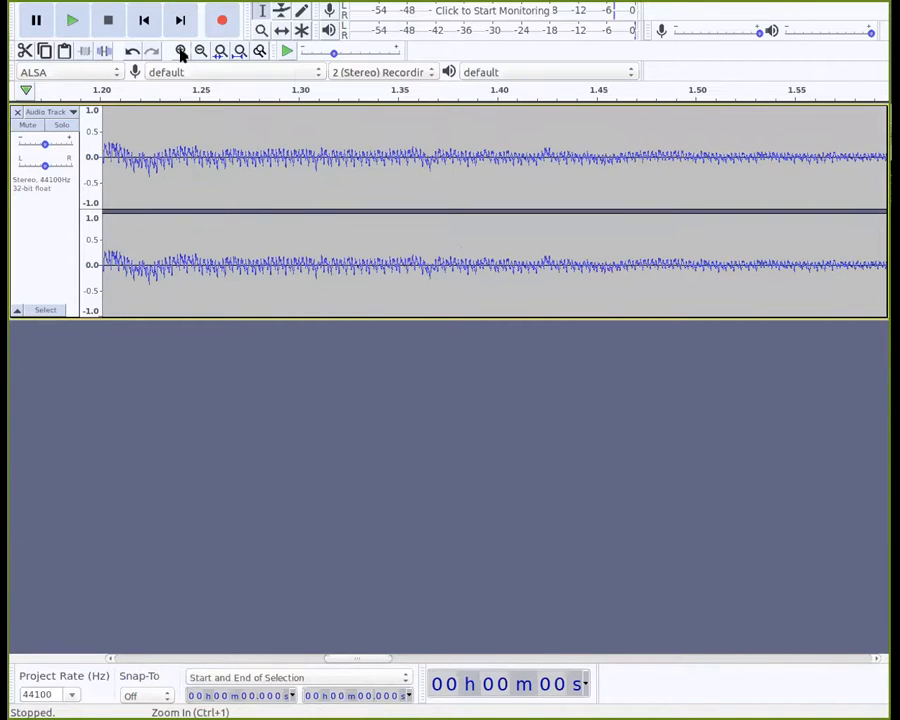
{"action": "left_click", "coordinate": [181, 52]}
{"action": "left_click", "coordinate": [181, 52]}
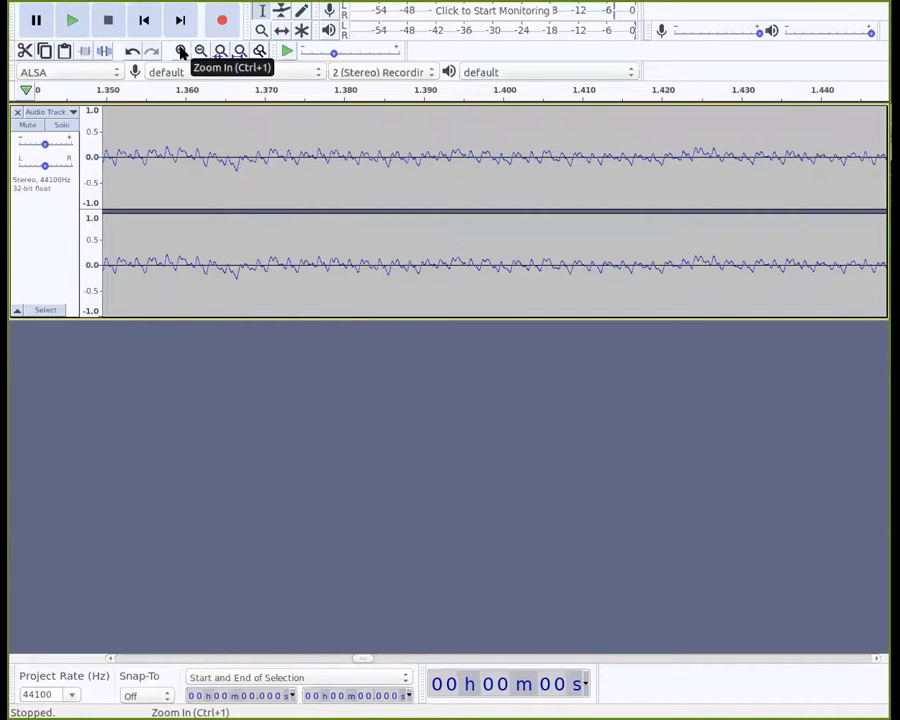
{"action": "left_click", "coordinate": [181, 52]}
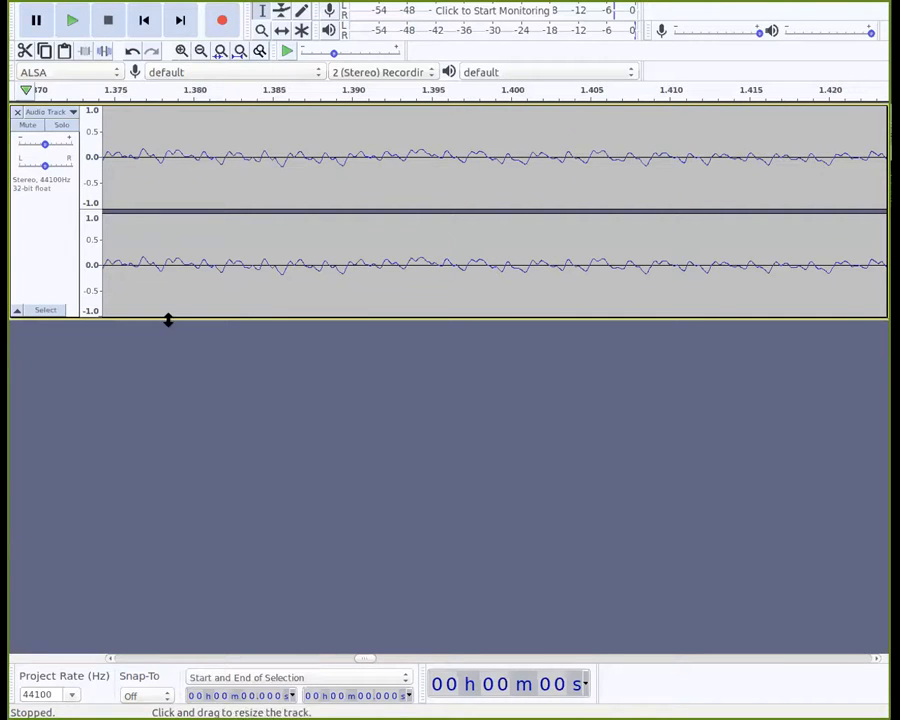
{"action": "left_click_drag", "start_coordinate": [168, 315], "coordinate": [157, 540]}
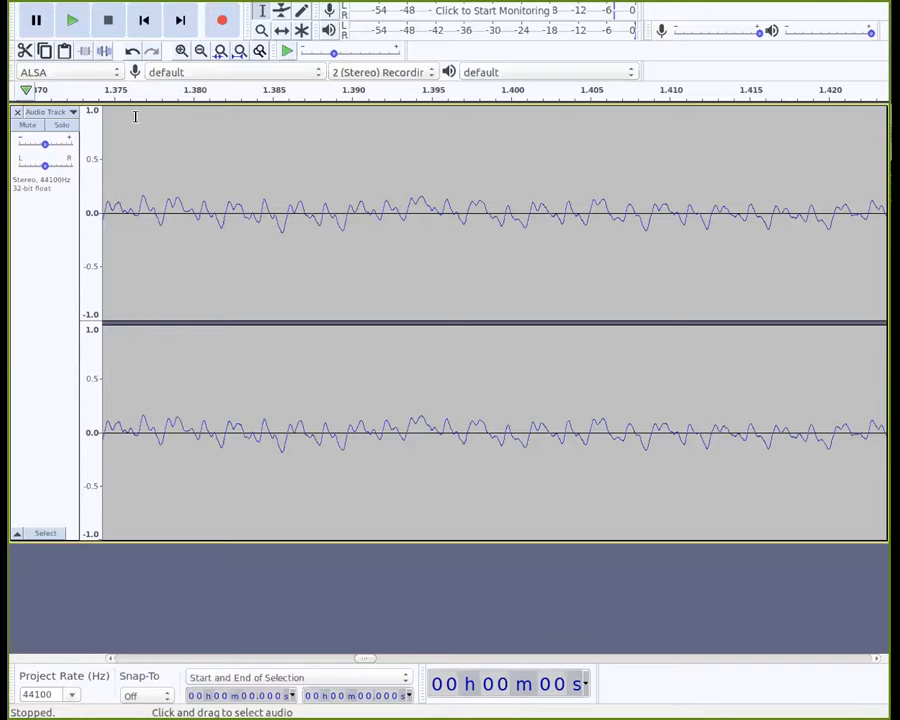
- Select the quiet tail of the recording from about 2.197 to 3.300 s and plot its spectrum over the full decibel range
{"action": "left_click", "coordinate": [200, 51]}
{"action": "left_click", "coordinate": [200, 51]}
{"action": "left_click", "coordinate": [200, 51]}
{"action": "left_click", "coordinate": [200, 51]}
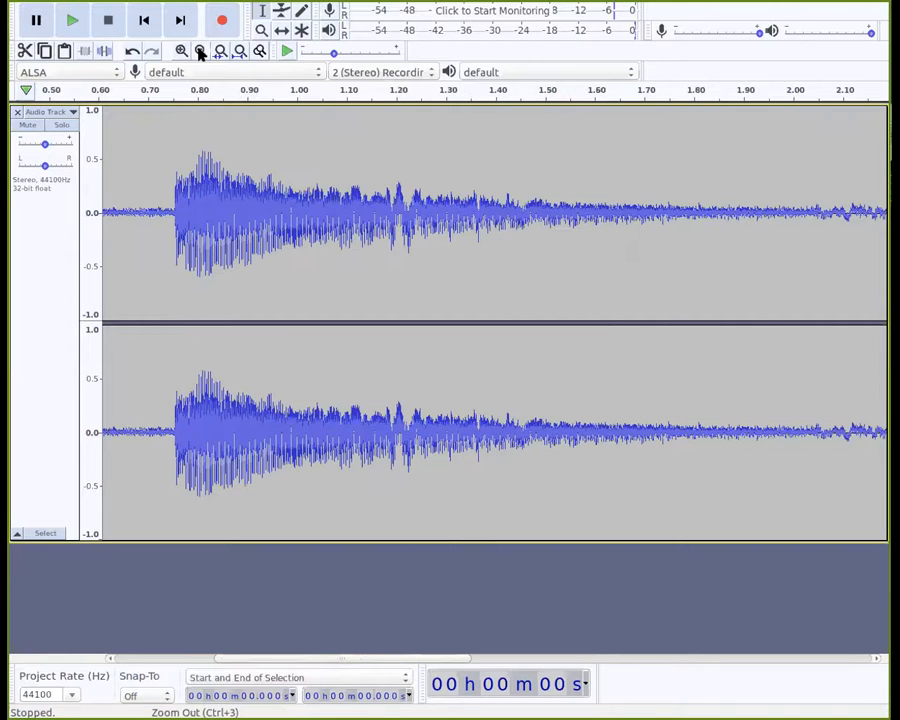
{"action": "left_click", "coordinate": [200, 51]}
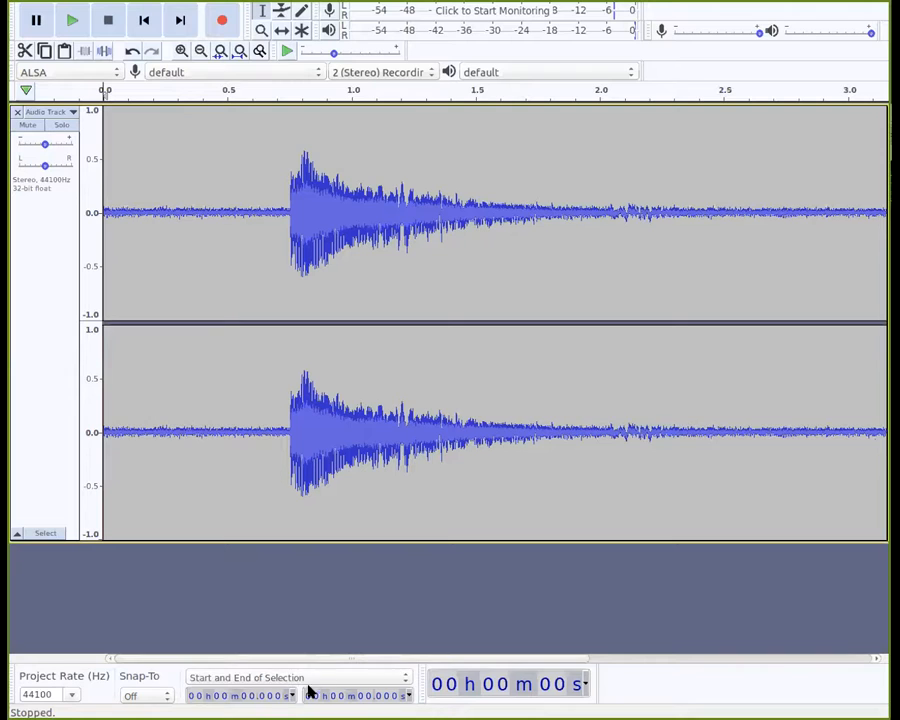
{"action": "left_click_drag", "start_coordinate": [333, 660], "coordinate": [512, 663]}
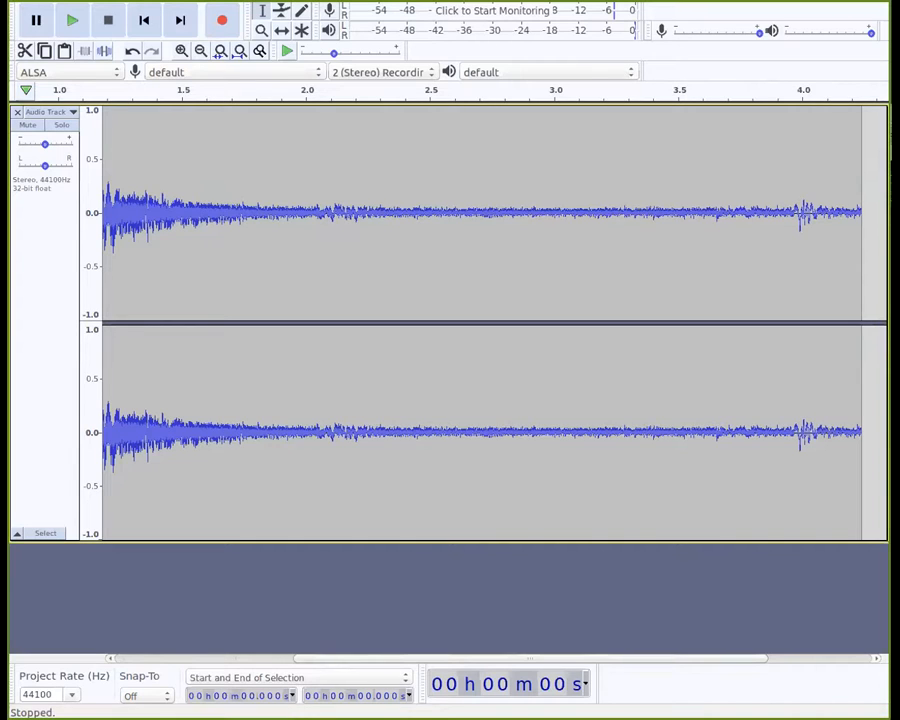
{"action": "left_click", "coordinate": [355, 1]}
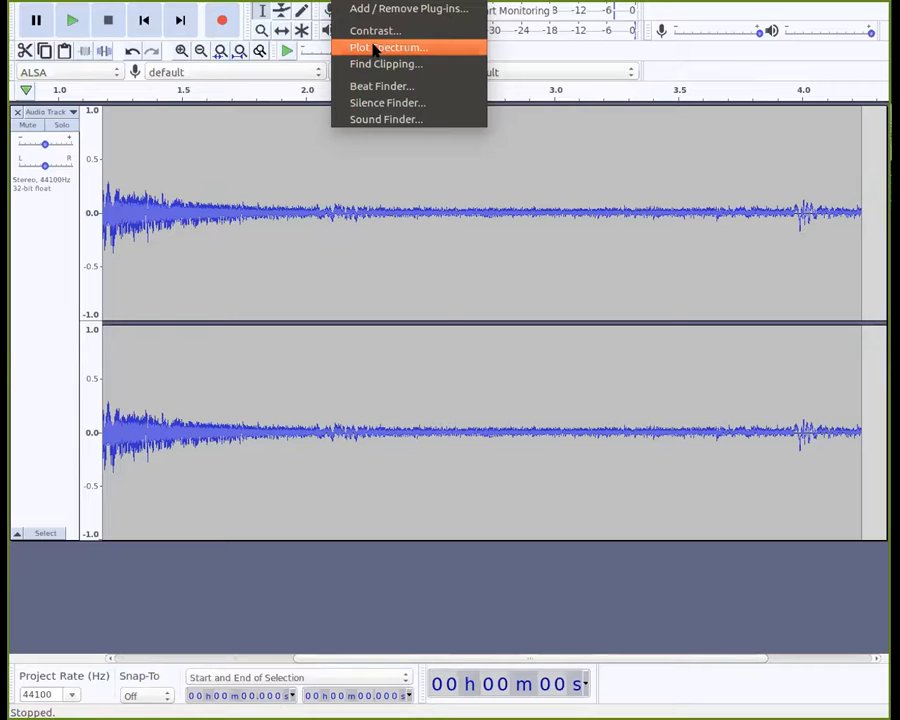
{"action": "left_click", "coordinate": [362, 206]}
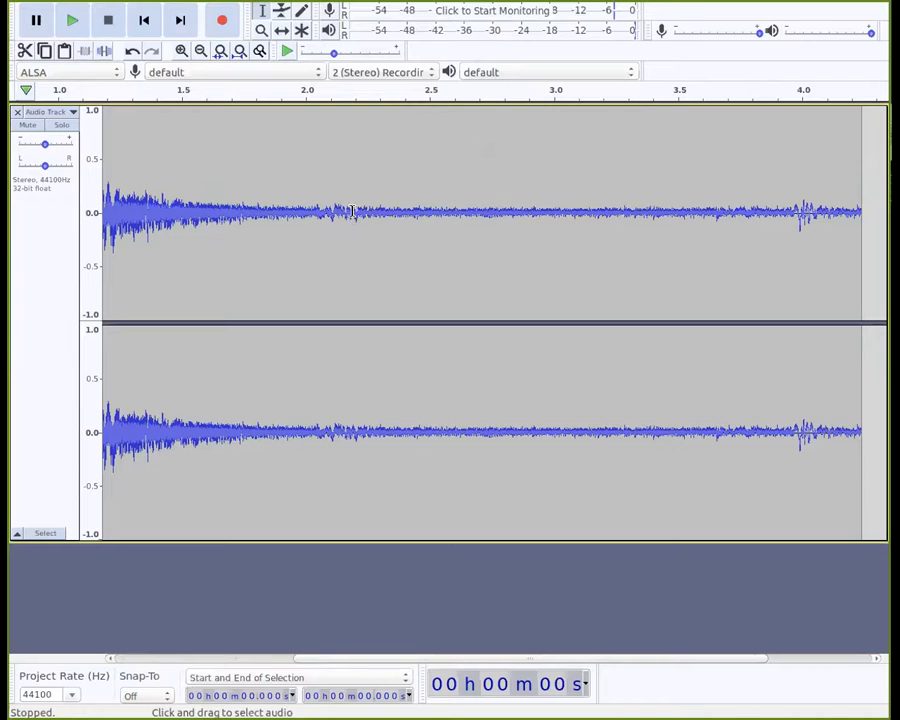
{"action": "left_click_drag", "start_coordinate": [353, 212], "coordinate": [630, 270]}
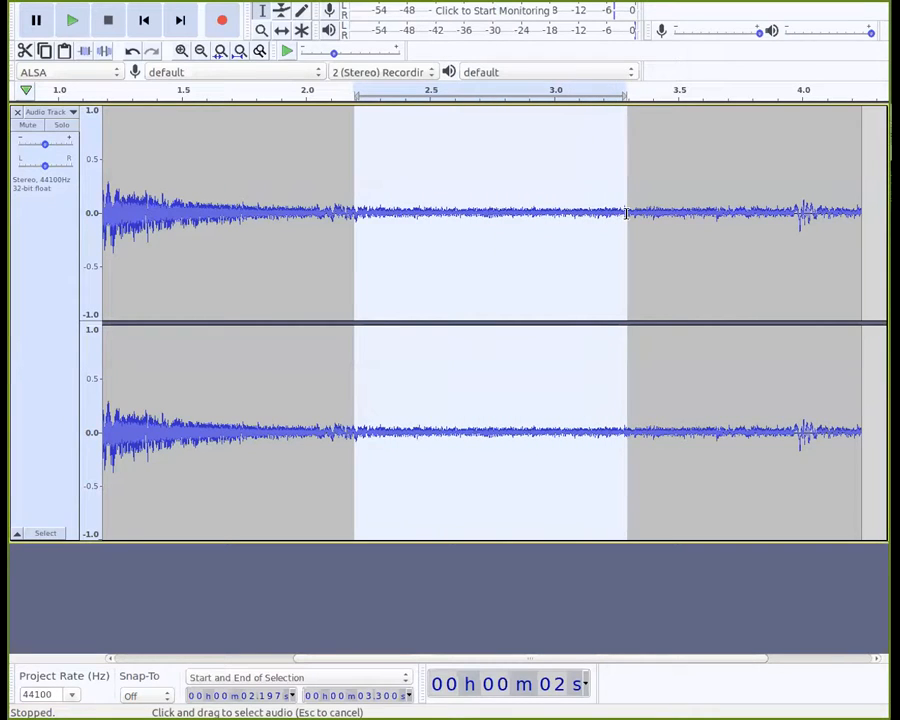
{"action": "left_click", "coordinate": [350, 1]}
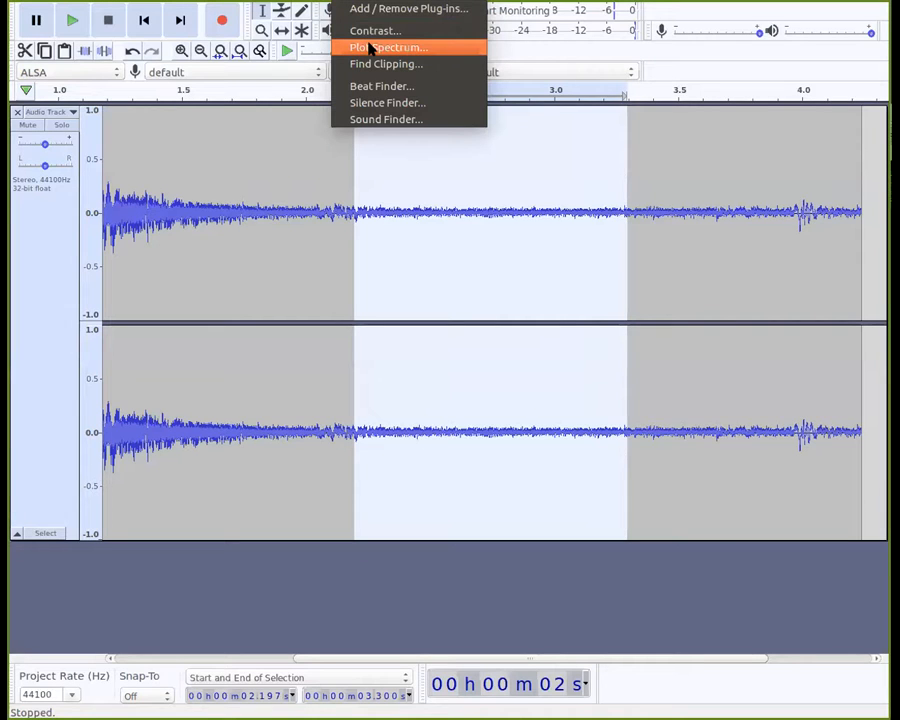
{"action": "left_click", "coordinate": [371, 49]}
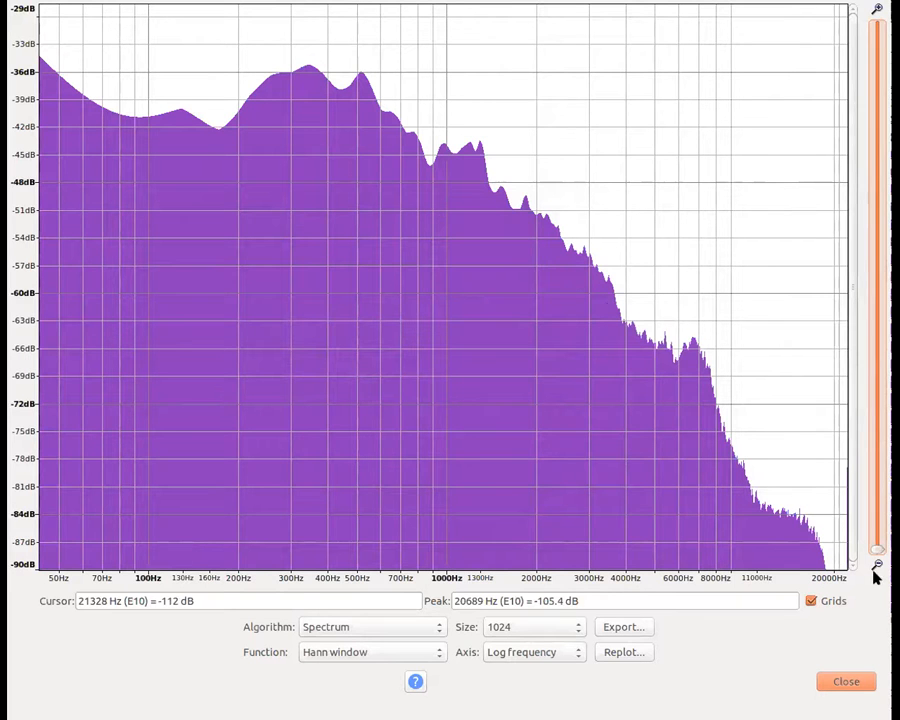
{"action": "mouse_move", "coordinate": [876, 552]}
{"action": "left_mouse_down"}
{"action": "mouse_move", "coordinate": [877, 435]}
{"action": "mouse_move", "coordinate": [876, 563]}
{"action": "left_mouse_up"}
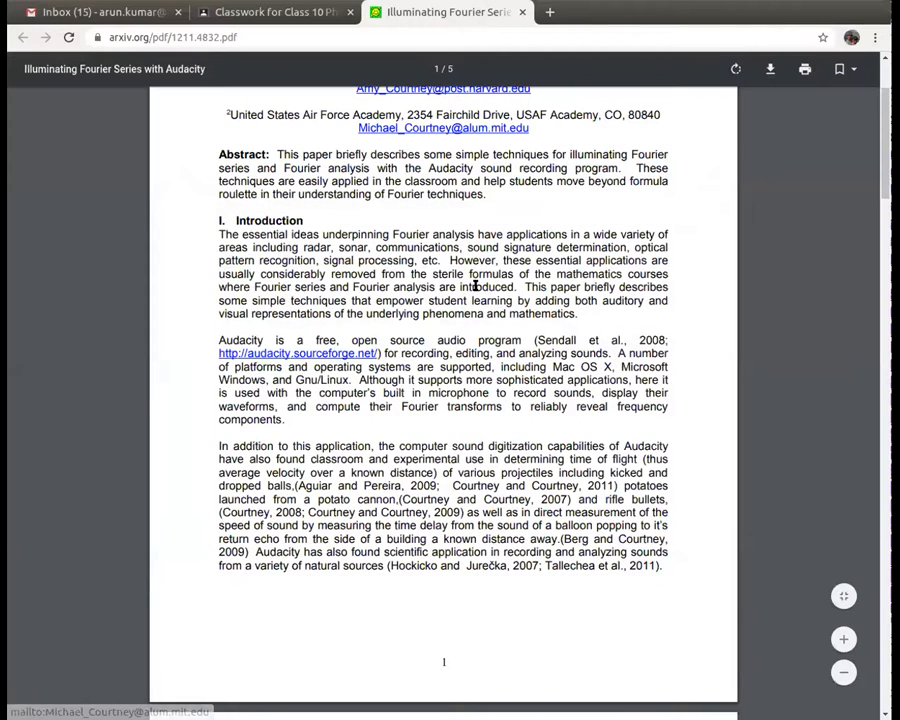
- Switch from the browser's Fourier series paper back to Audacity
{"action": "key", "text": "alt+Tab"}
{"action": "key", "text": "alt+Tab"}
{"action": "key", "text": "alt+Tab"}
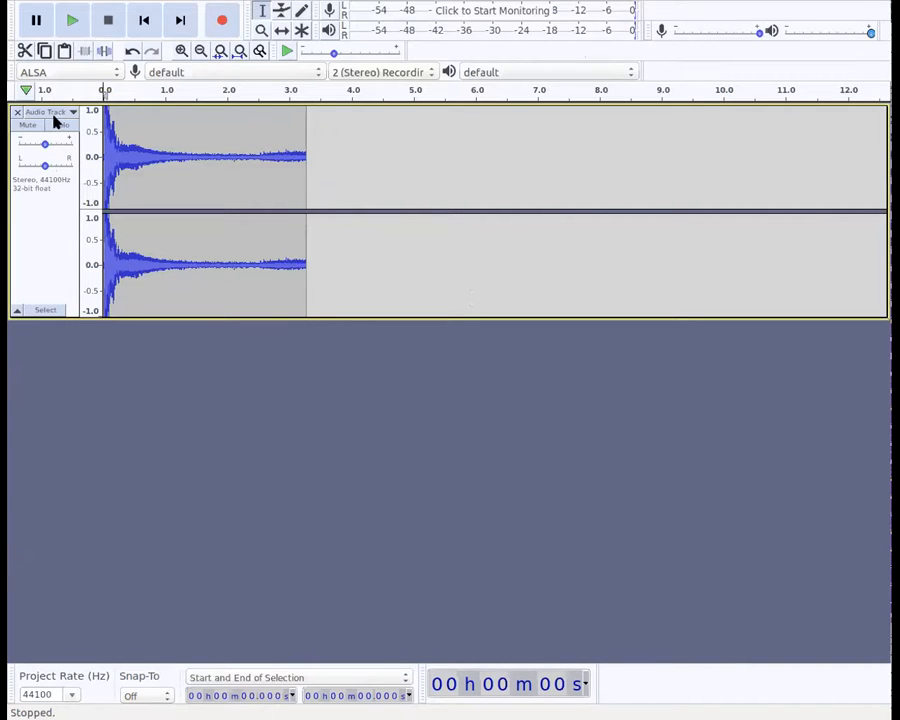
- Examine the new recording's waveform closely around 0.573 to 0.585 s, with the track made taller
{"action": "left_click", "coordinate": [180, 51]}
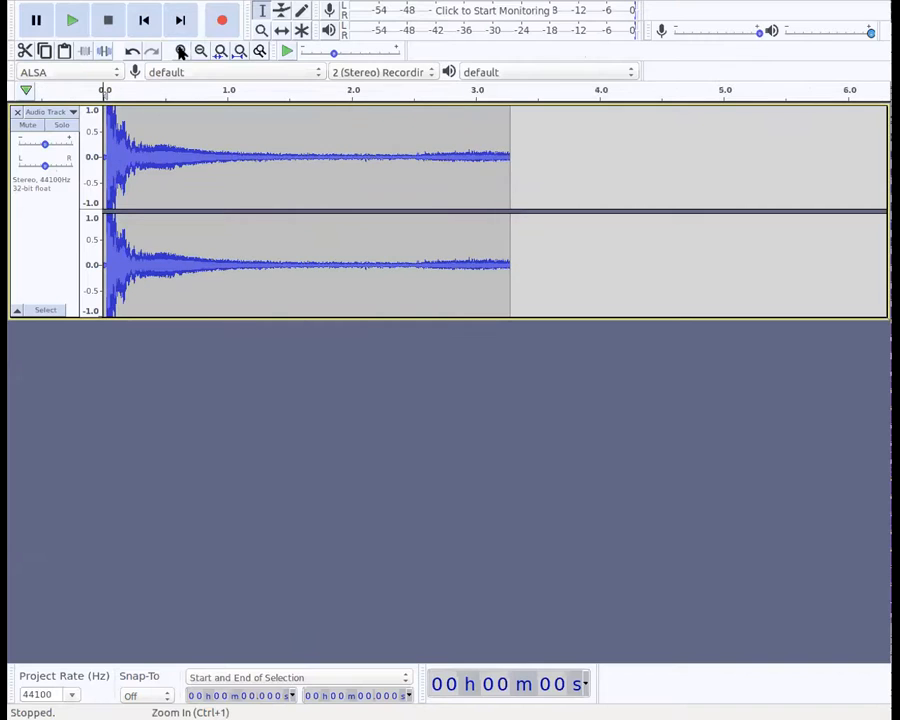
{"action": "left_click", "coordinate": [180, 51]}
{"action": "left_click", "coordinate": [180, 51]}
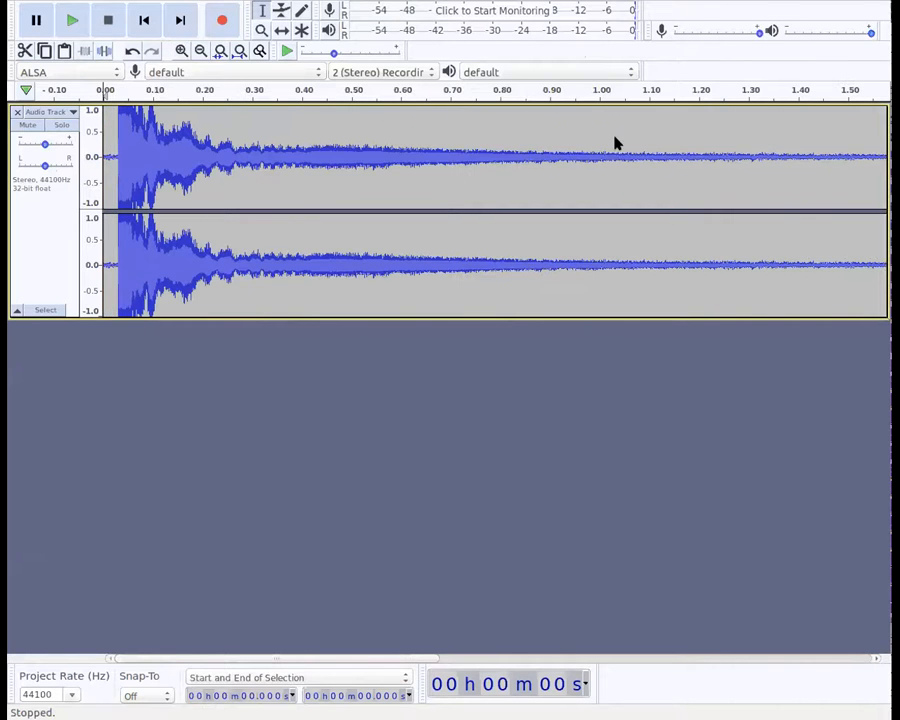
{"action": "left_click", "coordinate": [180, 51]}
{"action": "left_click", "coordinate": [180, 51]}
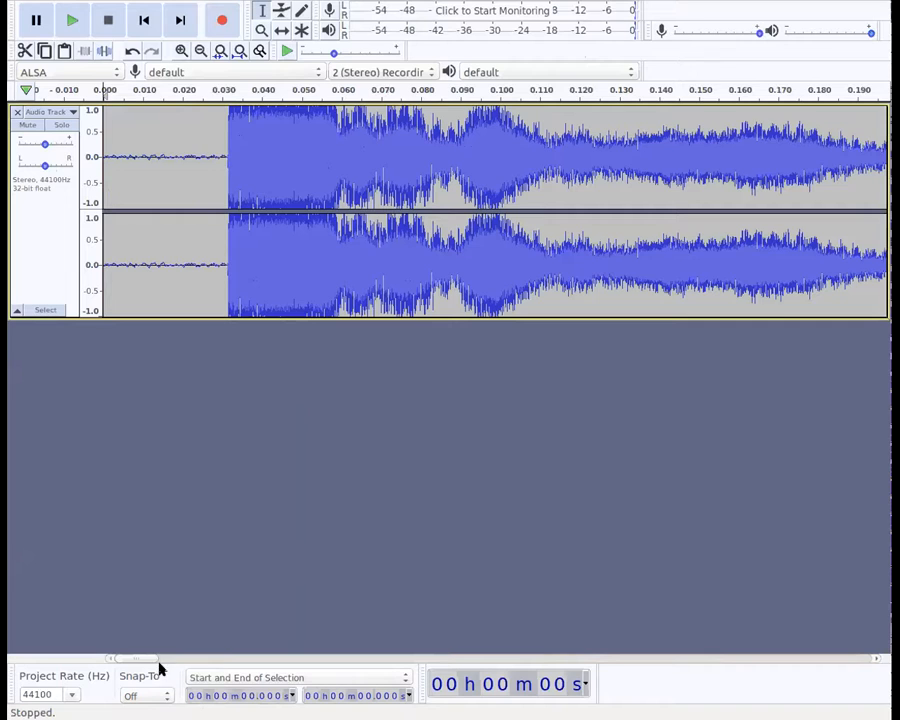
{"action": "left_click_drag", "start_coordinate": [153, 661], "coordinate": [262, 665]}
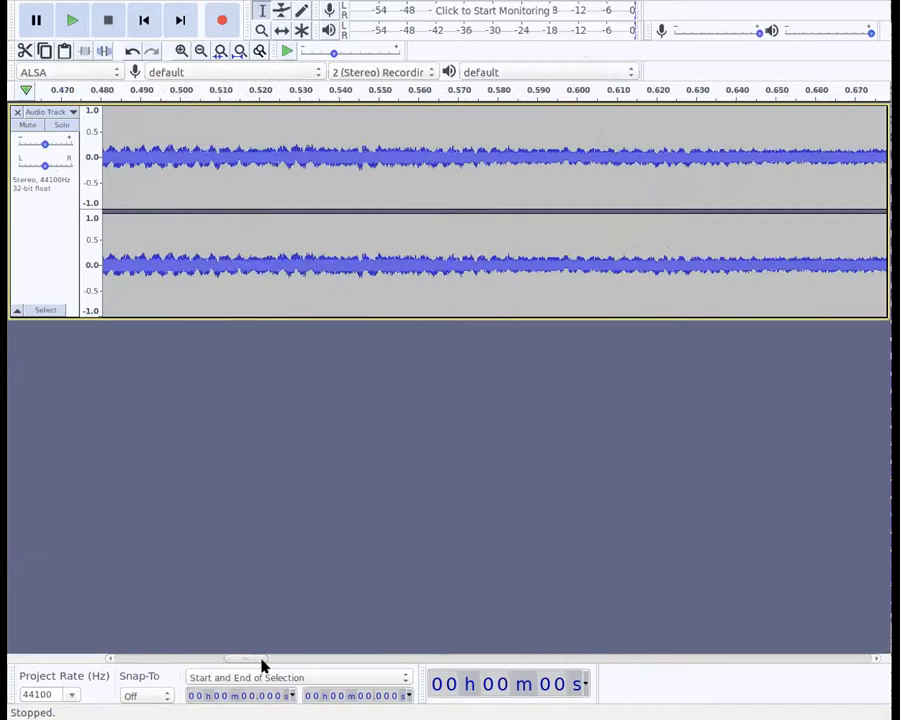
{"action": "left_click", "coordinate": [181, 51]}
{"action": "left_click", "coordinate": [181, 51]}
{"action": "left_click", "coordinate": [181, 51]}
{"action": "left_click", "coordinate": [181, 51]}
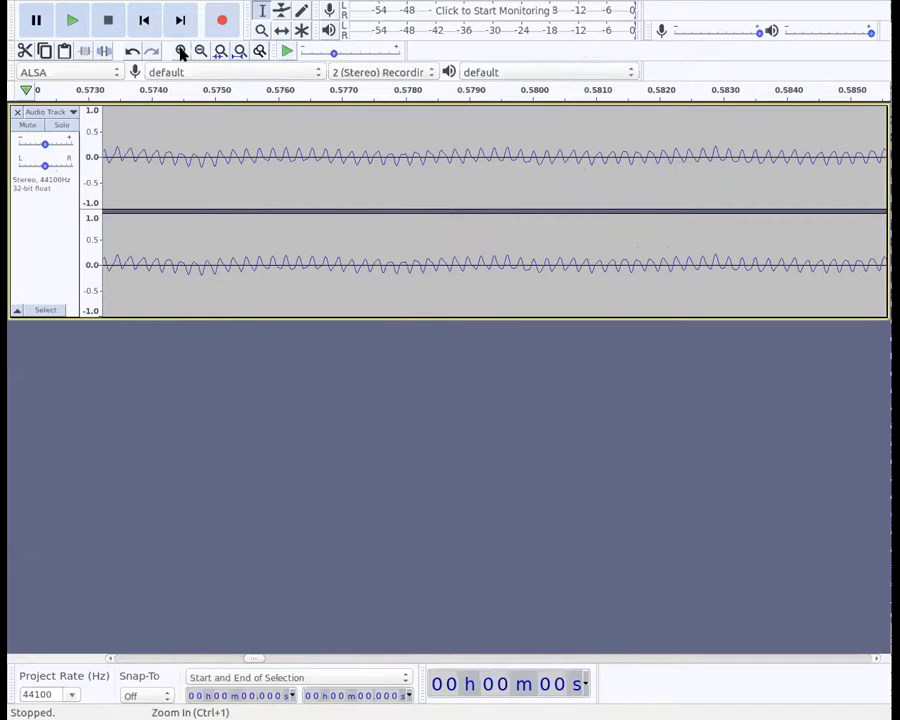
{"action": "left_click", "coordinate": [181, 51]}
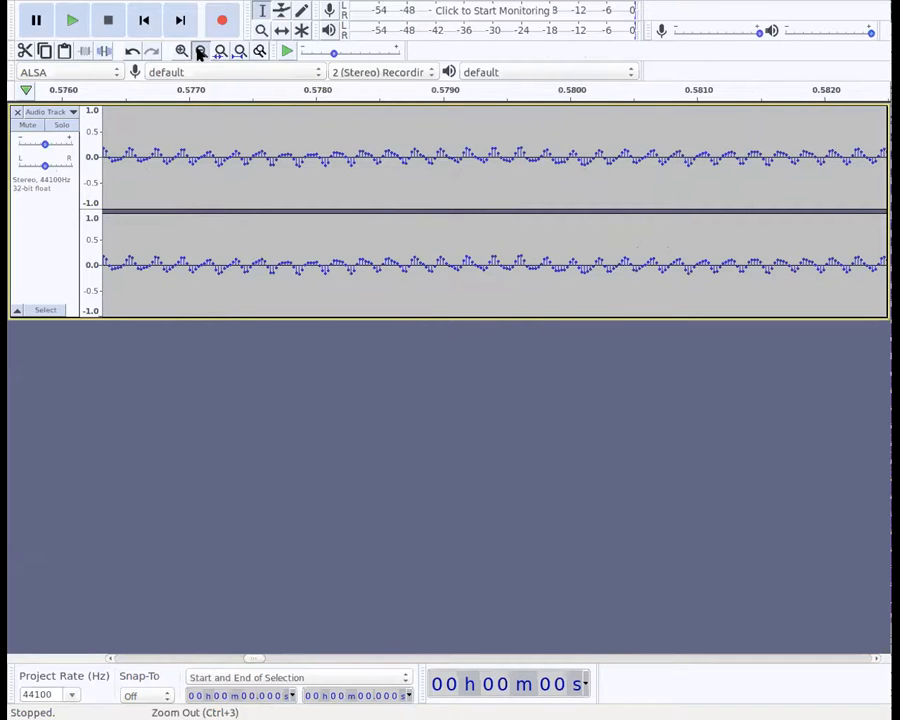
{"action": "left_click", "coordinate": [200, 51]}
{"action": "left_click_drag", "start_coordinate": [301, 317], "coordinate": [293, 483]}
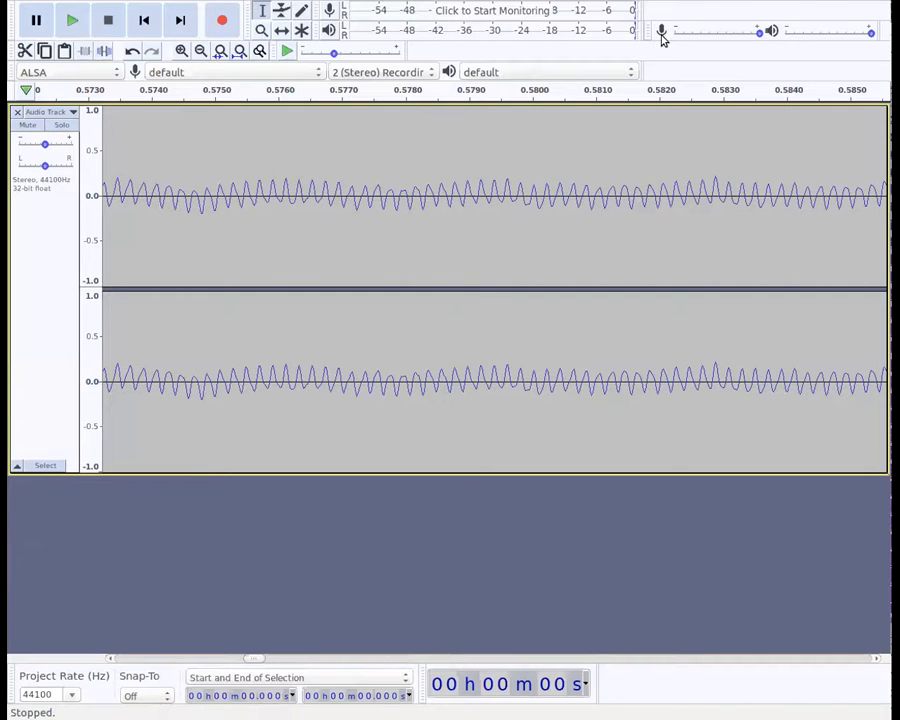
- Try to plot the spectrum of the audio between about 0.574 and 0.585 s
{"action": "left_click_drag", "start_coordinate": [528, 72], "coordinate": [531, 595]}
{"action": "left_click", "coordinate": [354, 1]}
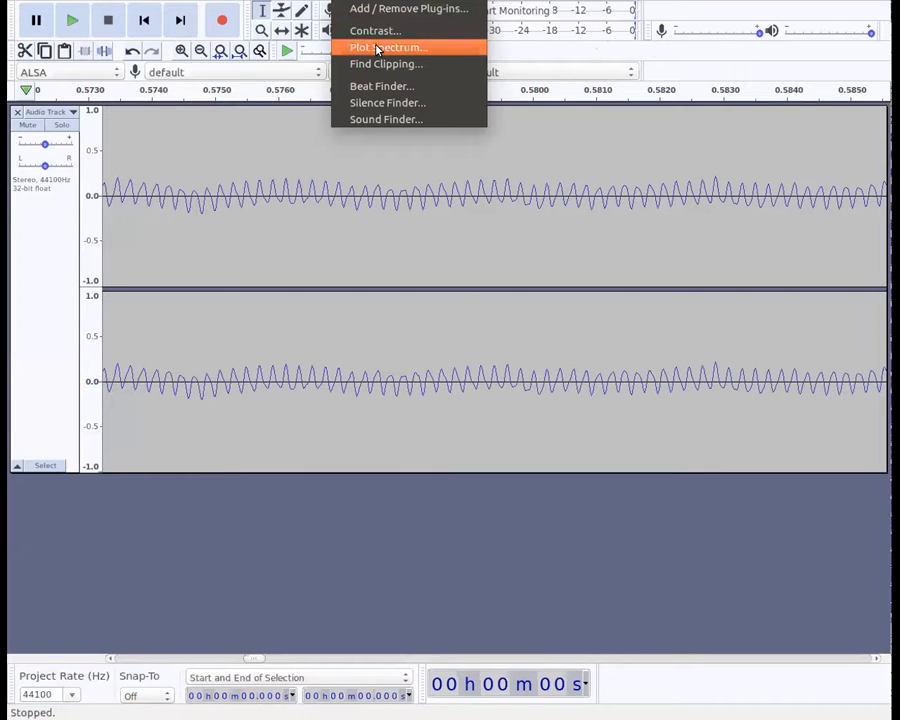
{"action": "left_click", "coordinate": [115, 226]}
{"action": "left_click_drag", "start_coordinate": [163, 205], "coordinate": [856, 201]}
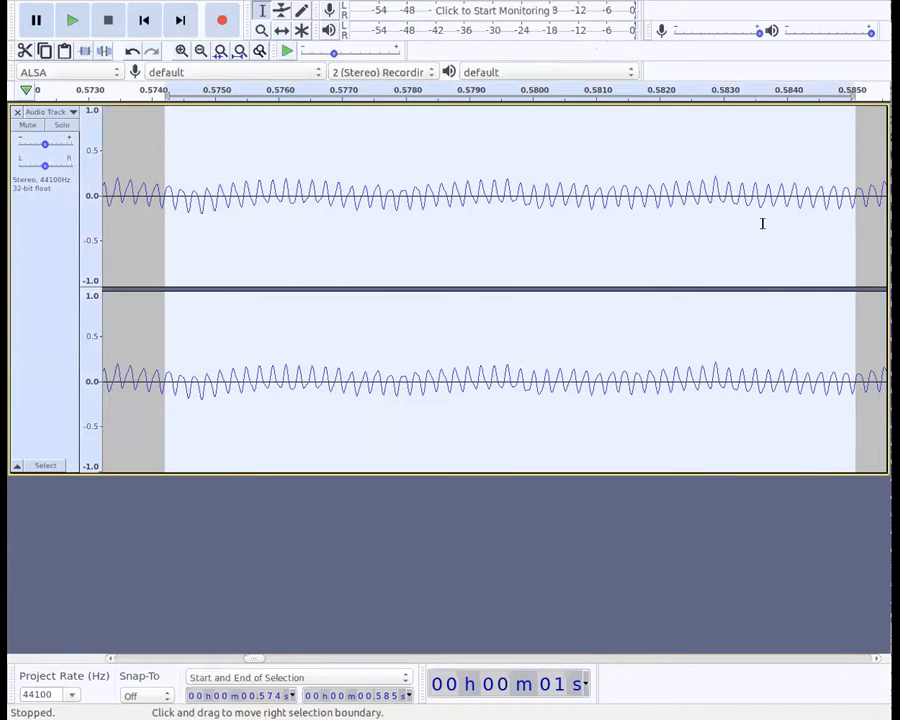
{"action": "left_click", "coordinate": [354, 1]}
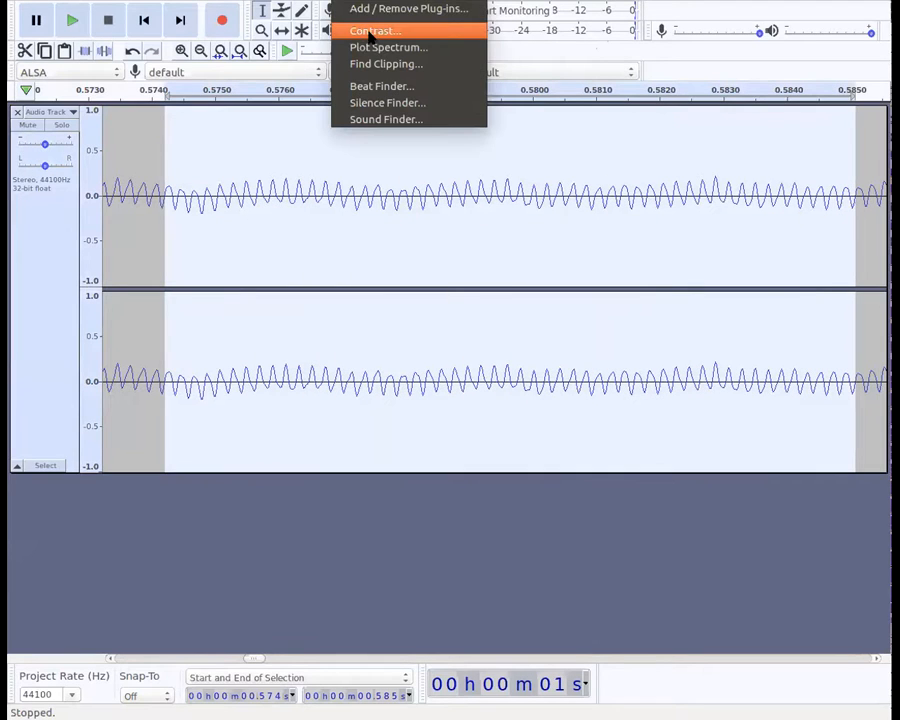
{"action": "left_click", "coordinate": [382, 47]}
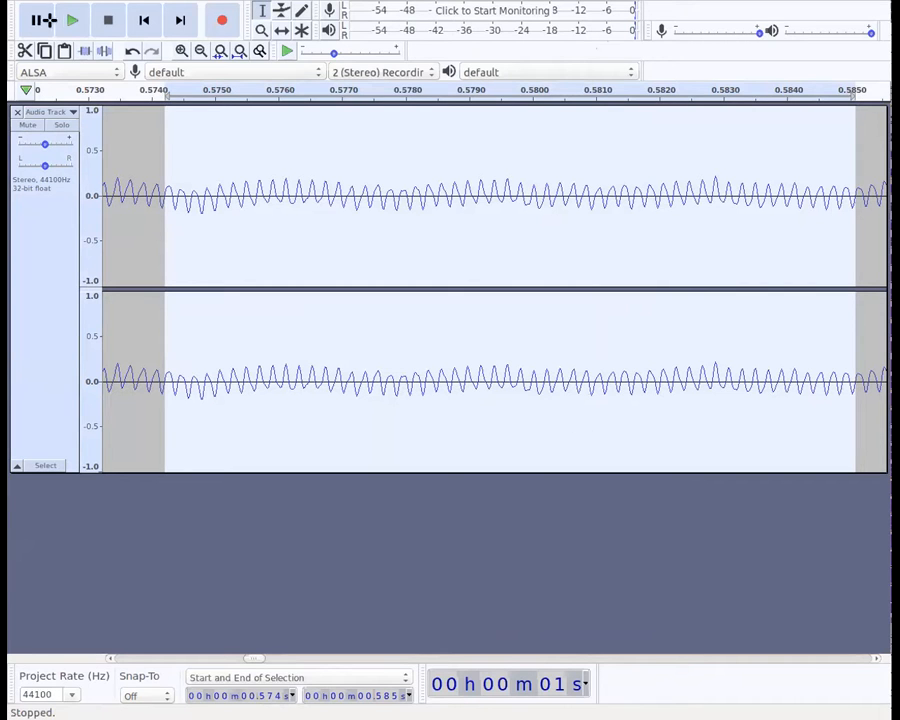
{"action": "left_click", "coordinate": [829, 687]}
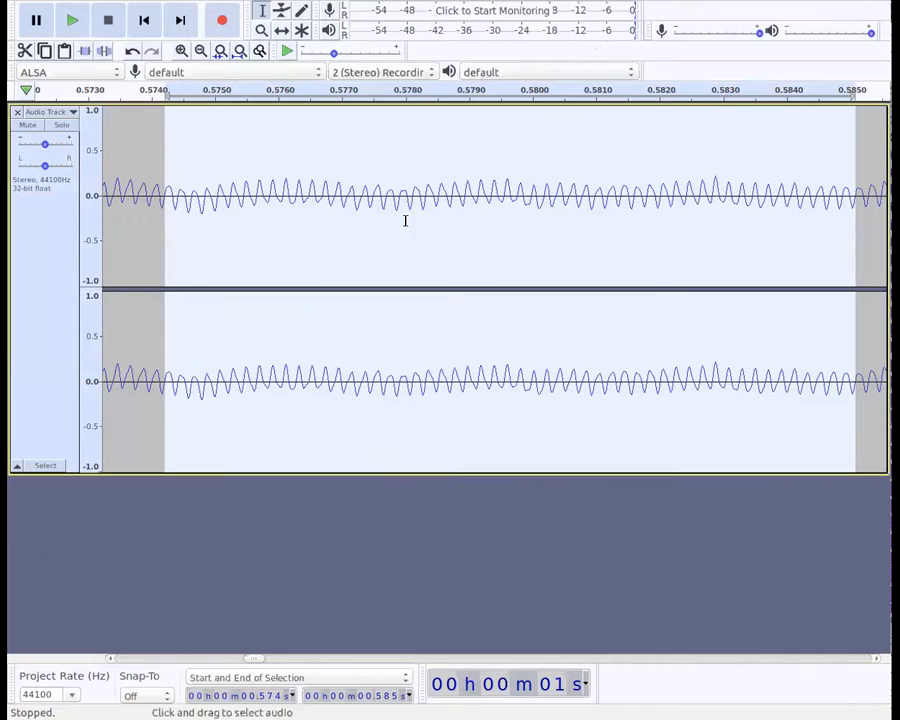
- Select the longer stretch of audio from about 0.505 to 0.670 s and plot its spectrum
{"action": "left_click", "coordinate": [200, 51]}
{"action": "left_click", "coordinate": [200, 51]}
{"action": "left_click", "coordinate": [200, 51]}
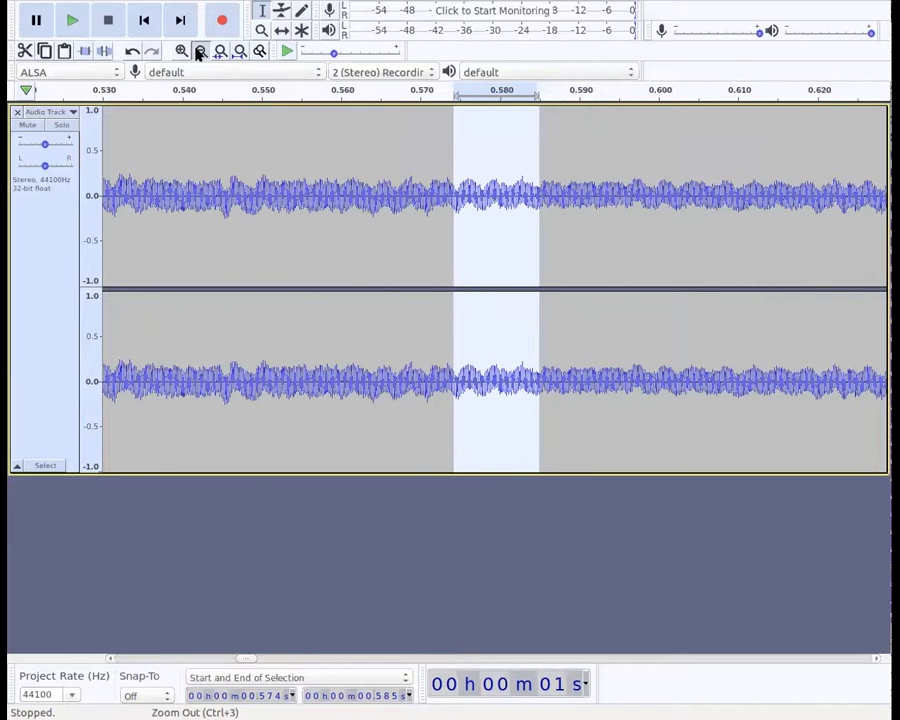
{"action": "left_click", "coordinate": [200, 51]}
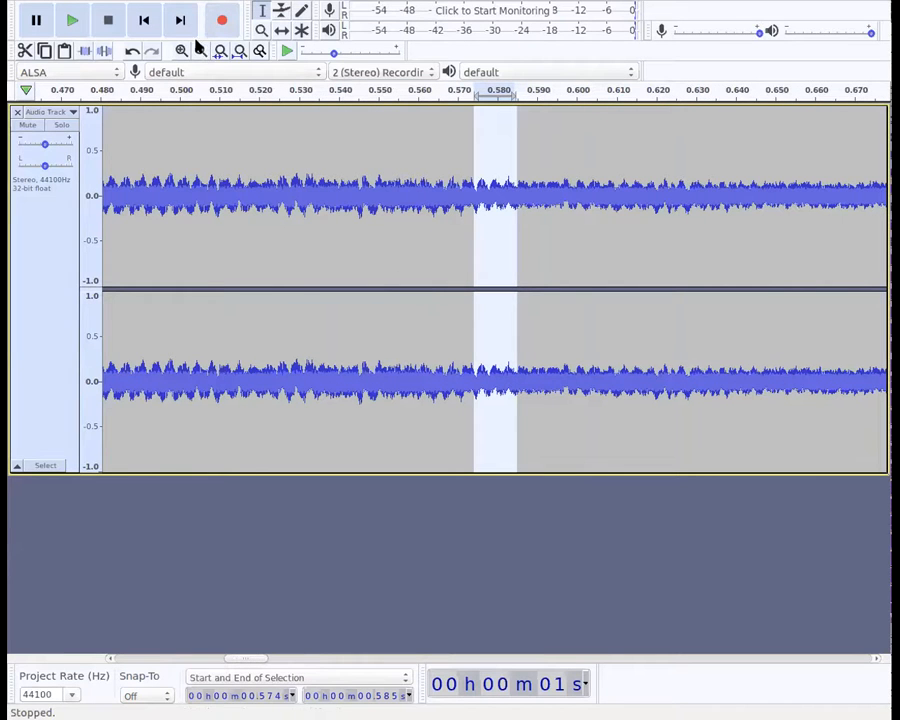
{"action": "left_click_drag", "start_coordinate": [199, 201], "coordinate": [853, 203]}
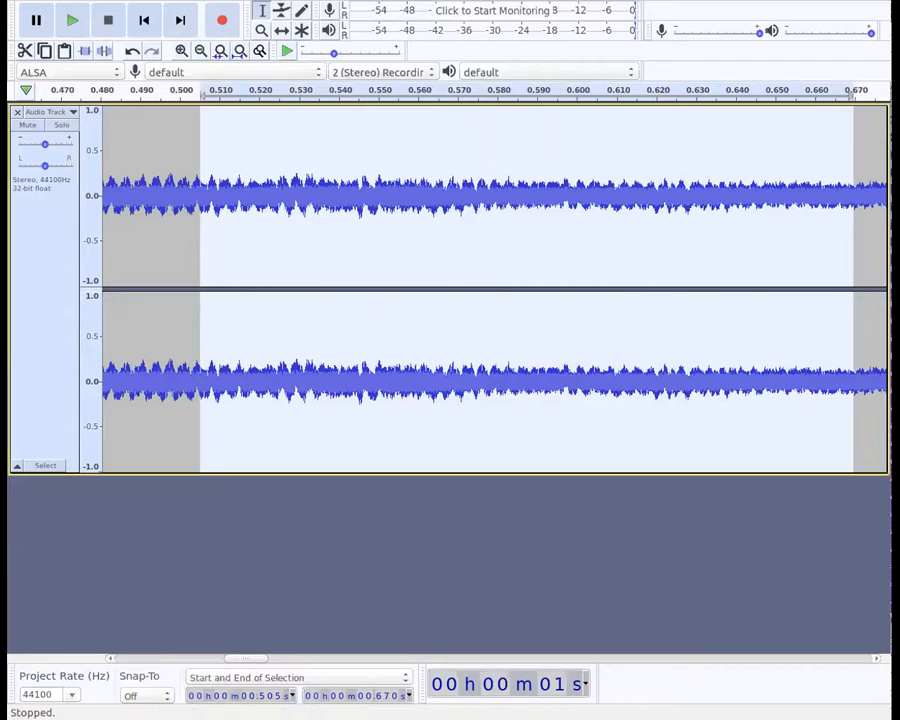
{"action": "left_click", "coordinate": [358, 2]}
{"action": "left_click", "coordinate": [364, 48]}
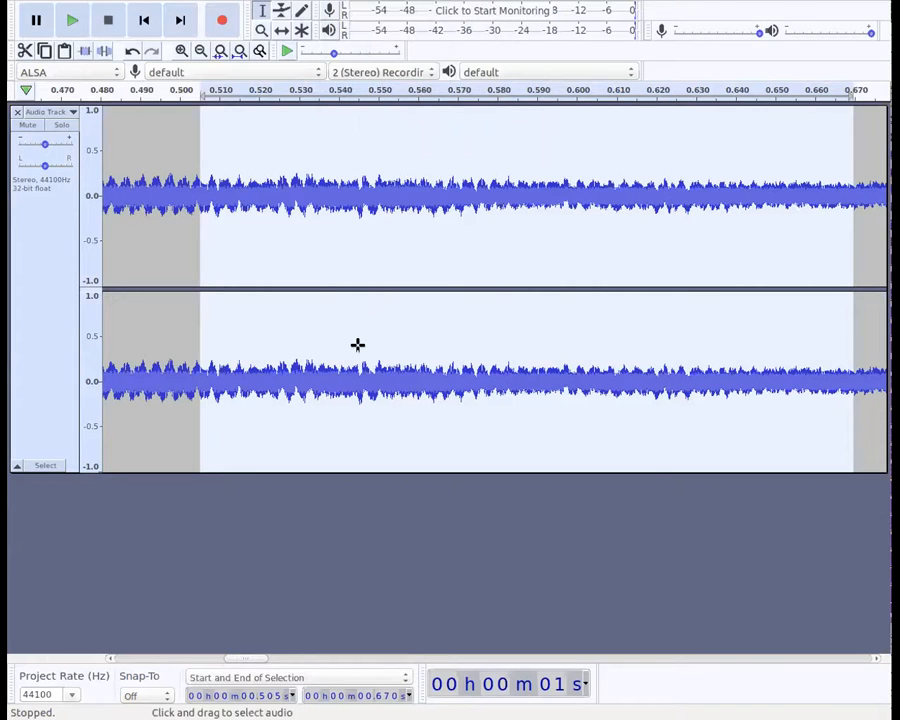